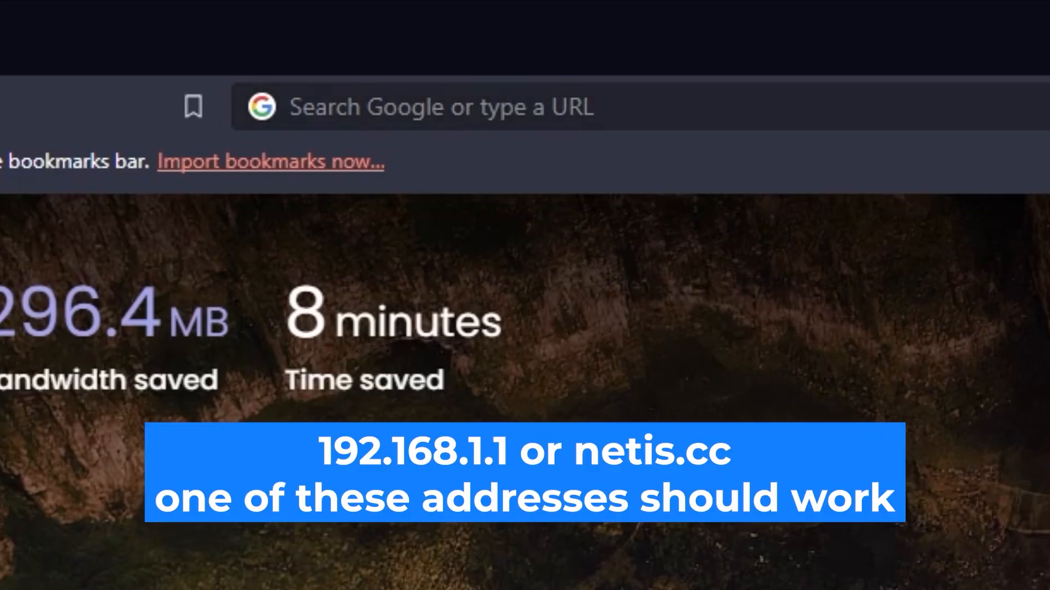
Load the router's admin page at 192.168.1.1 in Chrome.
left_click(309, 106)
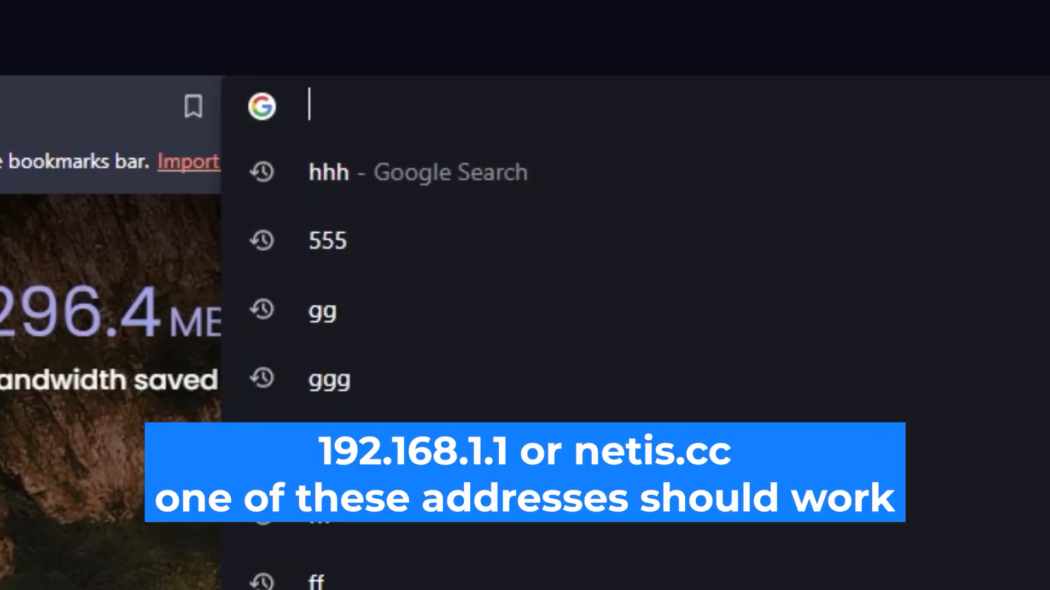
type("192.16")
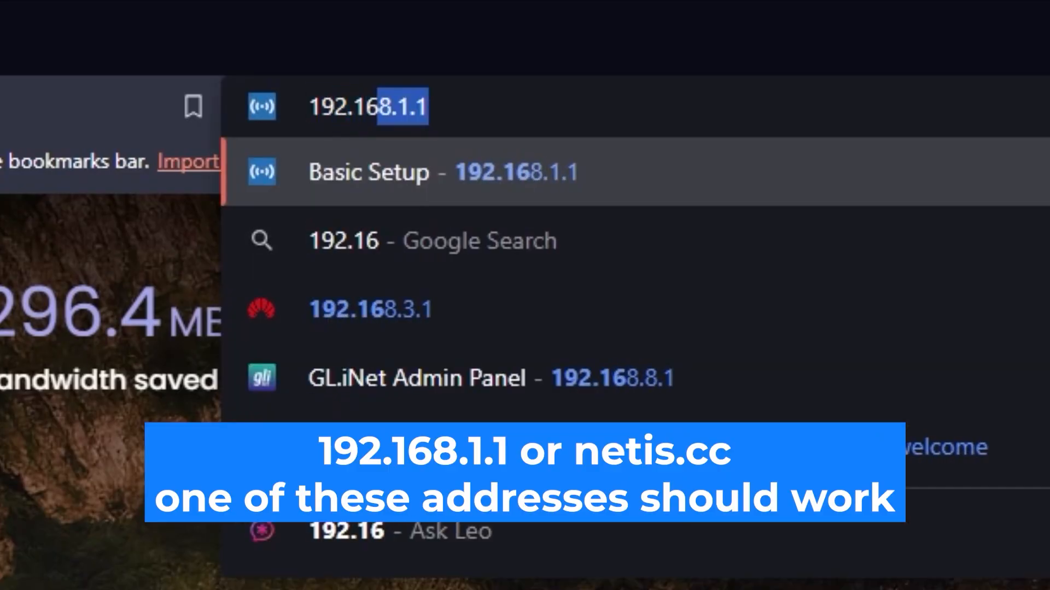
type("8.1.1")
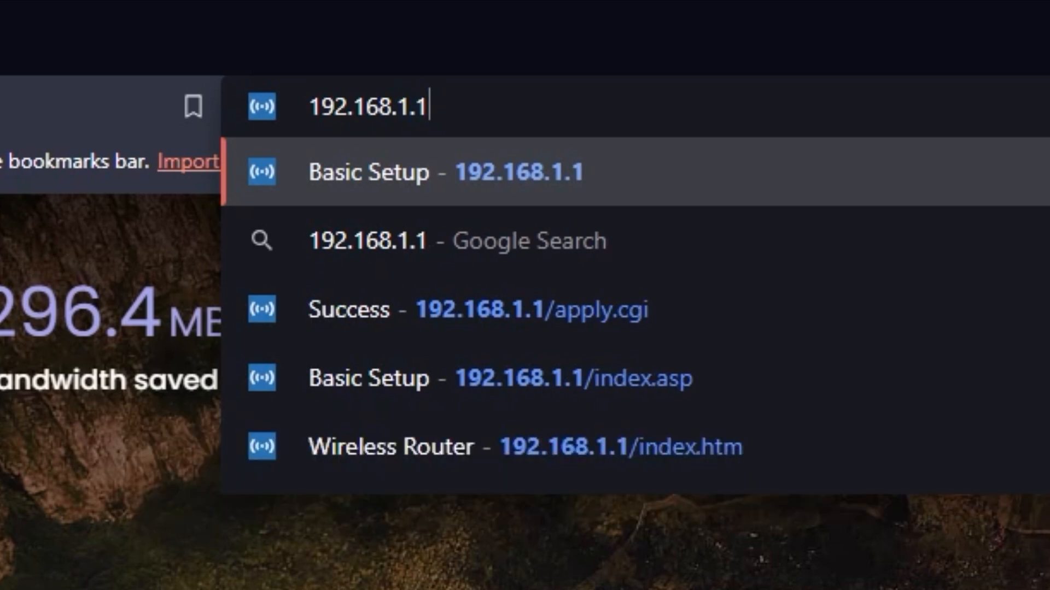
key("Return")
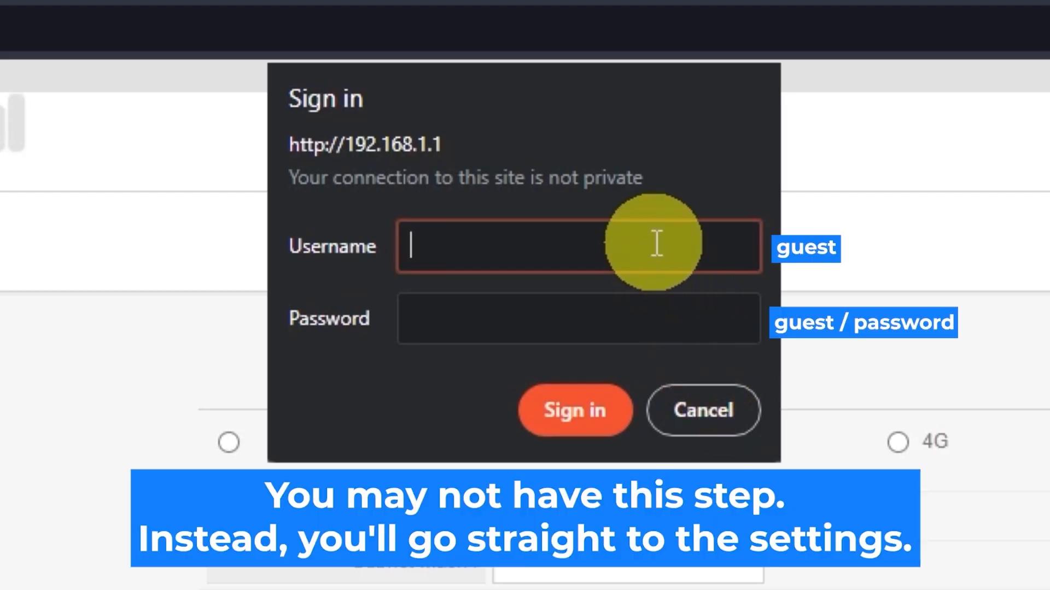
Try signing in with the router's default username and password.
type("guest")
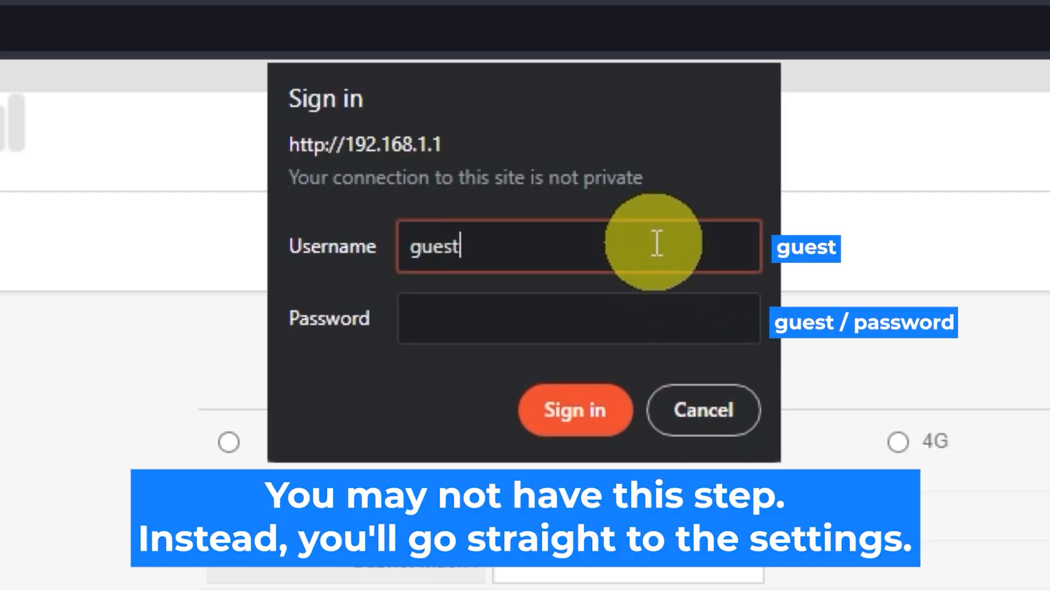
left_click(609, 310)
type("guest")
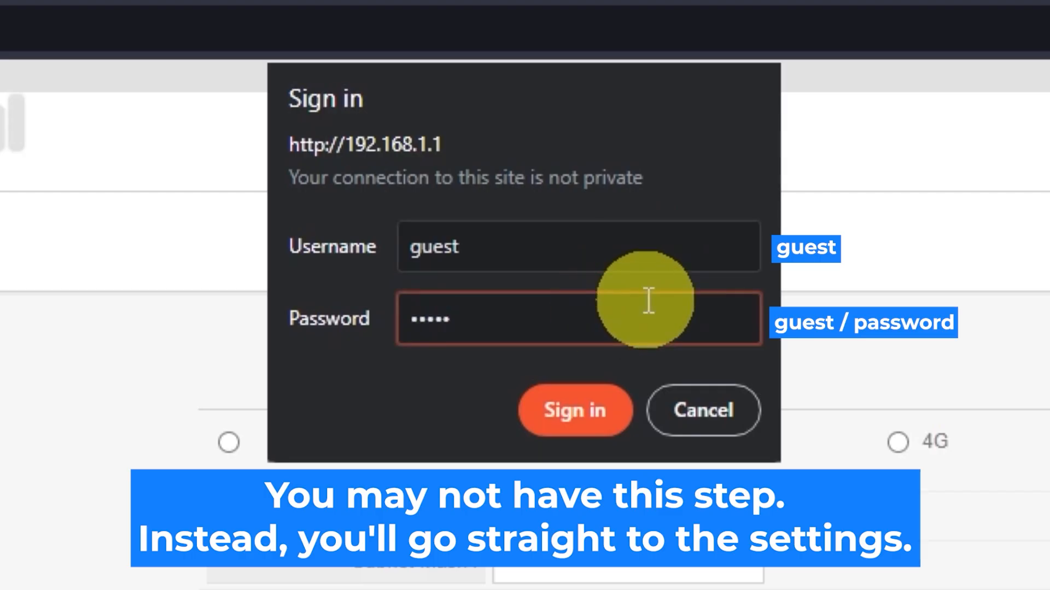
left_click(604, 394)
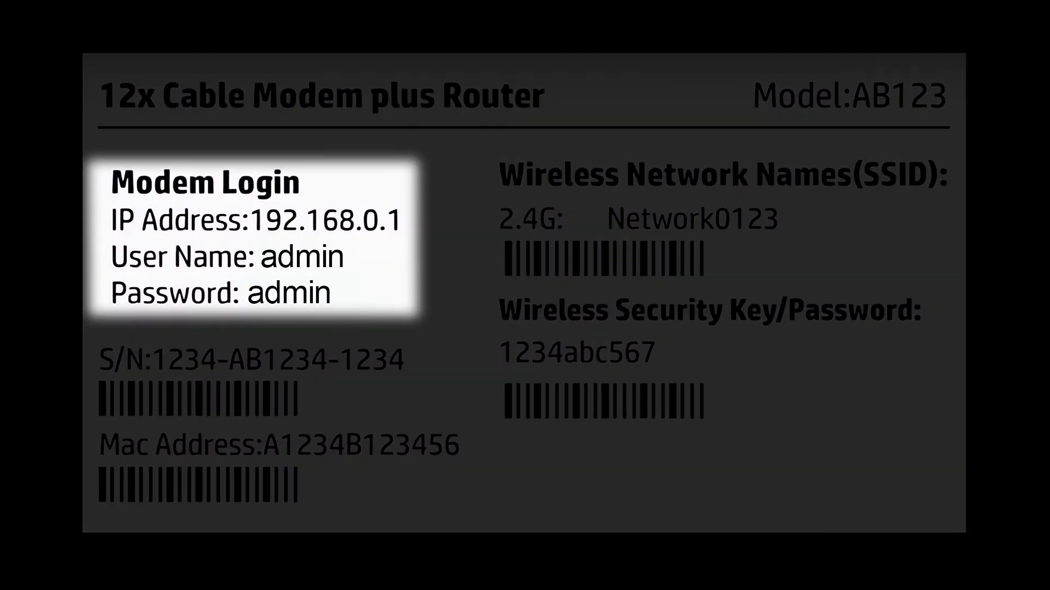
type("guest")
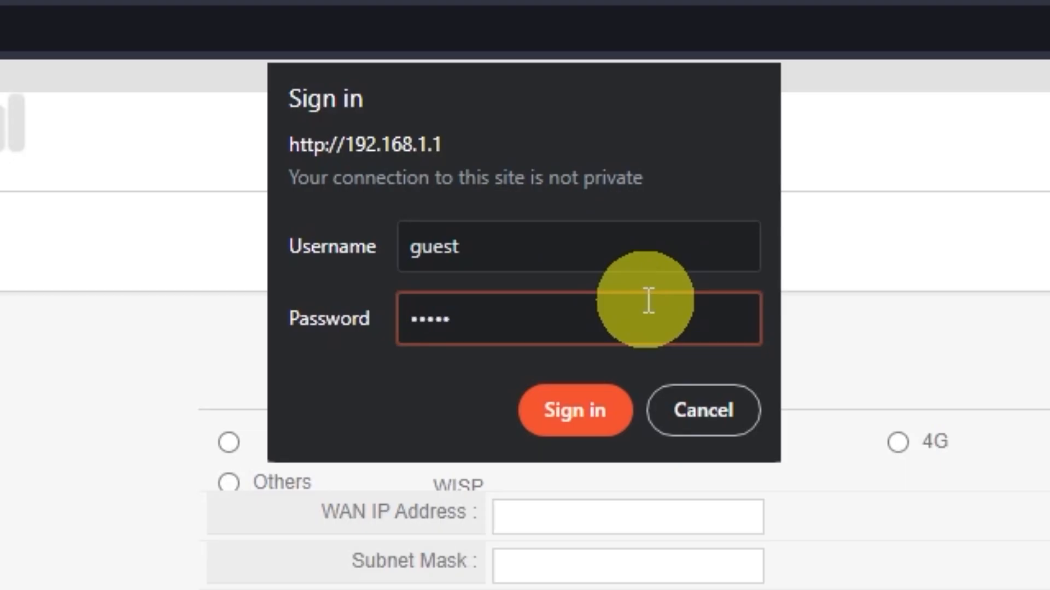
left_click(598, 410)
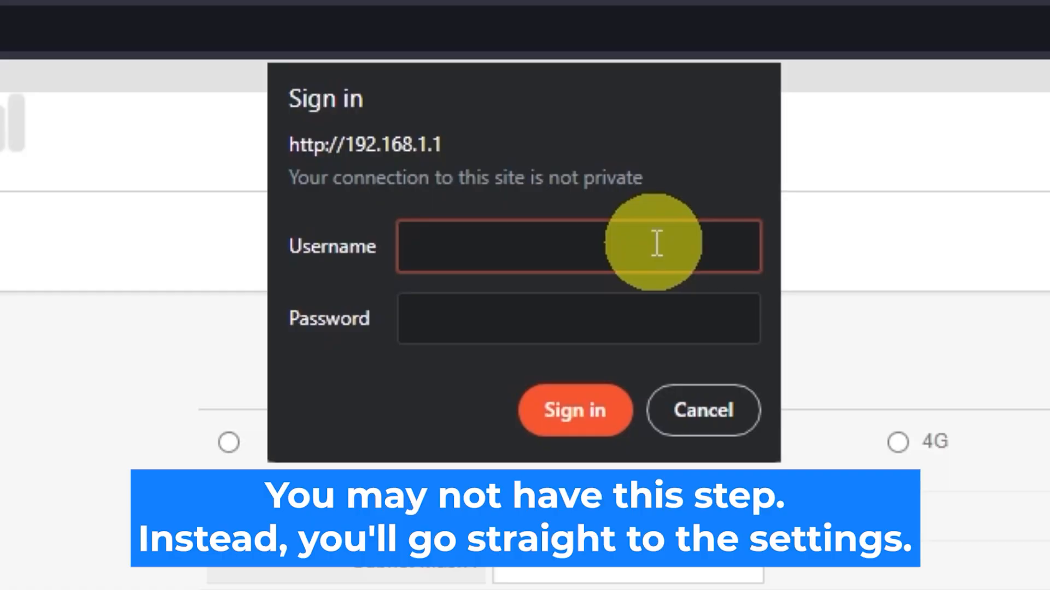
Re-enter the default username and password and sign in to reach Quick Setup.
type("guest")
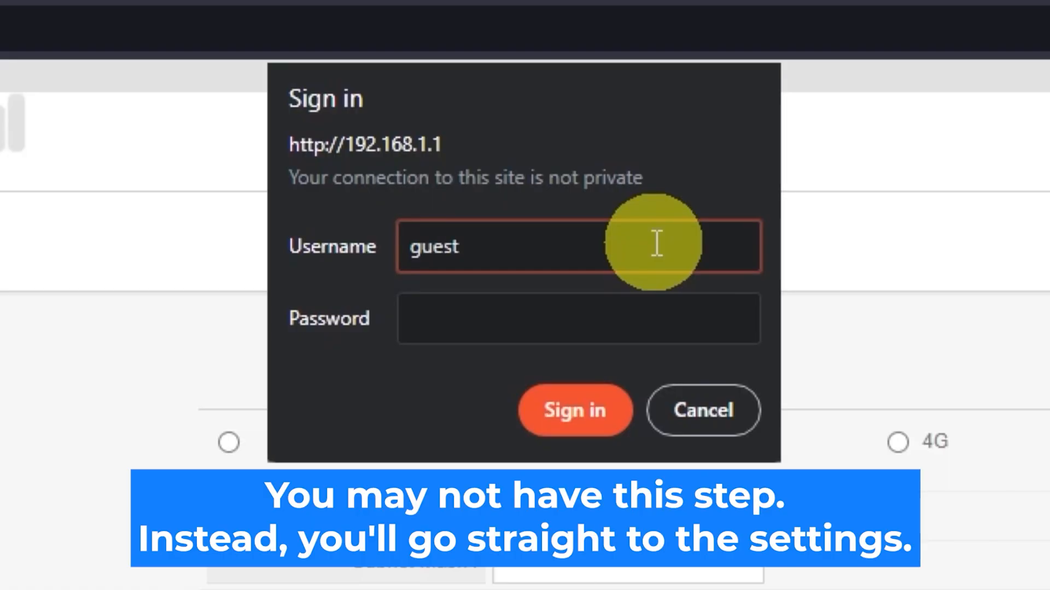
left_click(645, 302)
type("guest")
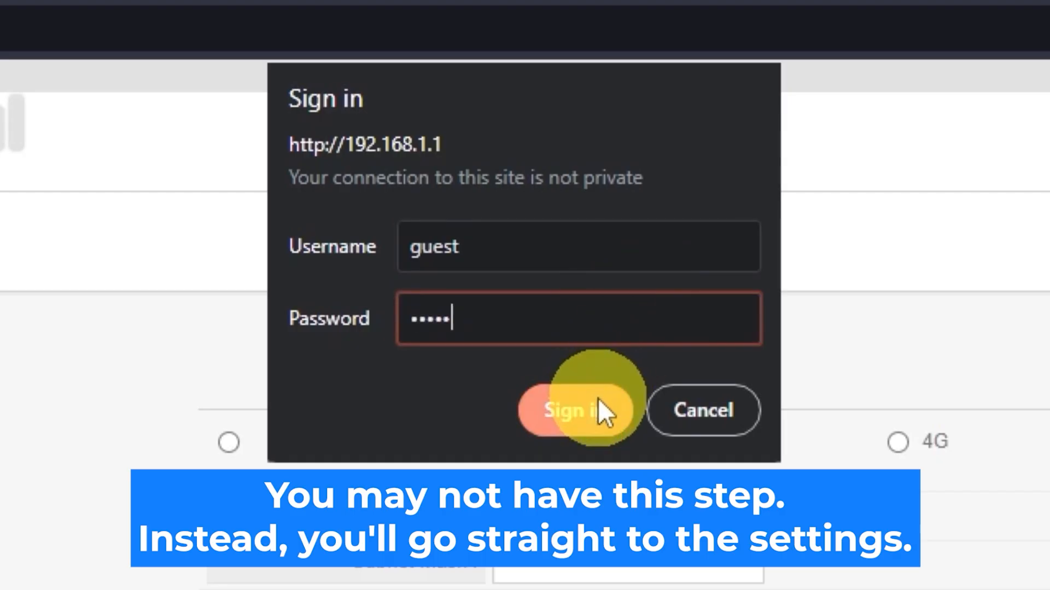
left_click(598, 397)
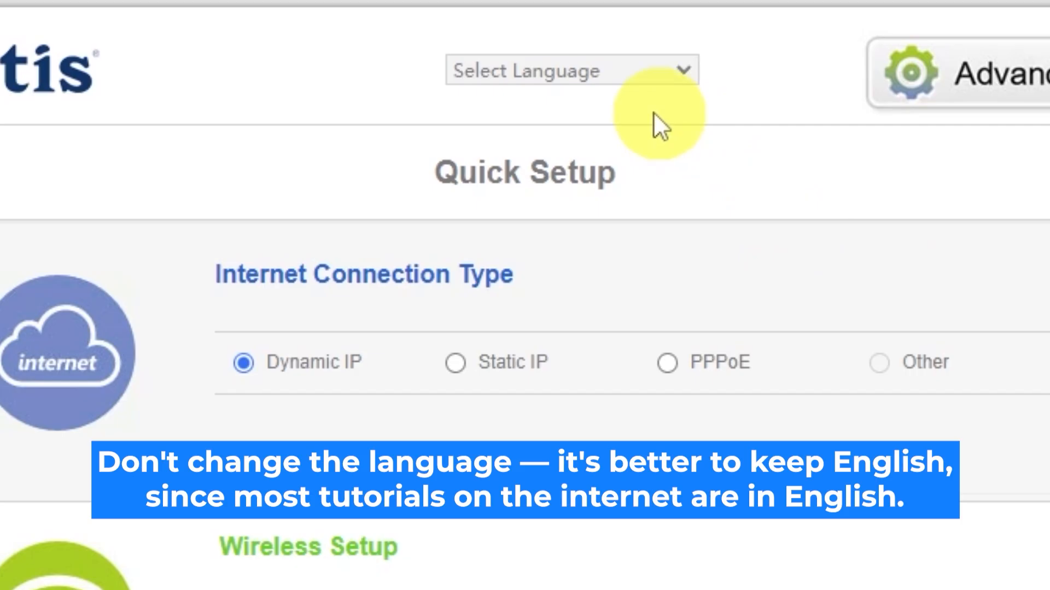
Keep English as the language, preview Static IP and PPPoE, then reselect Dynamic IP.
left_click(683, 71)
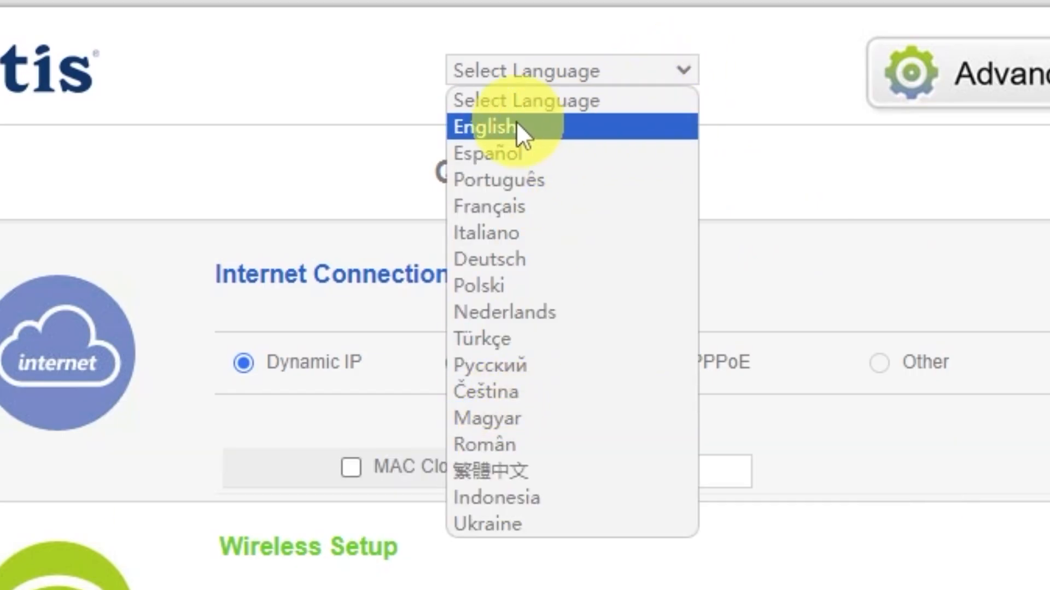
left_click(518, 128)
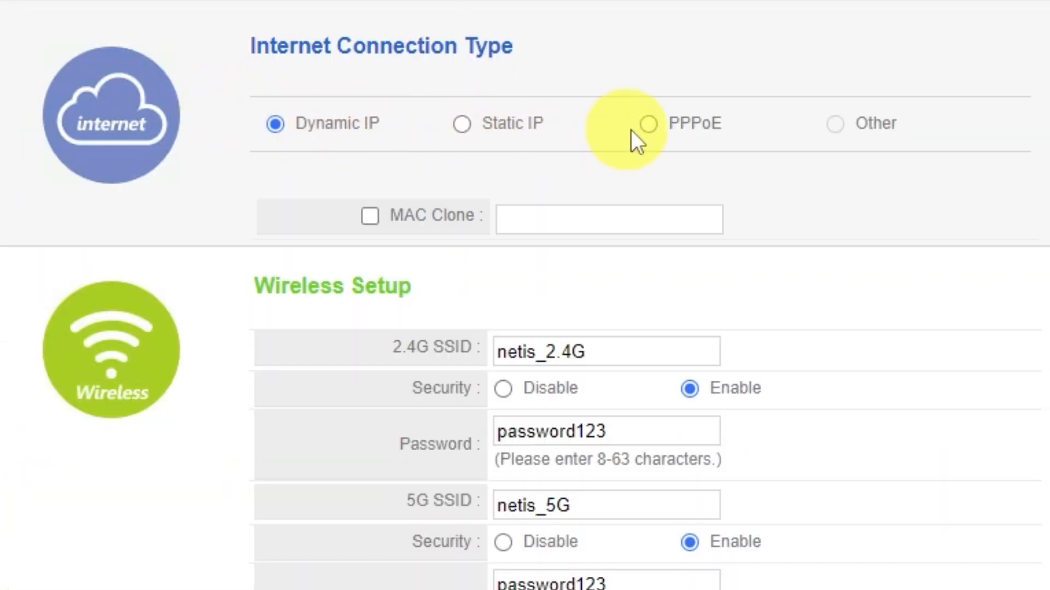
left_click(466, 127)
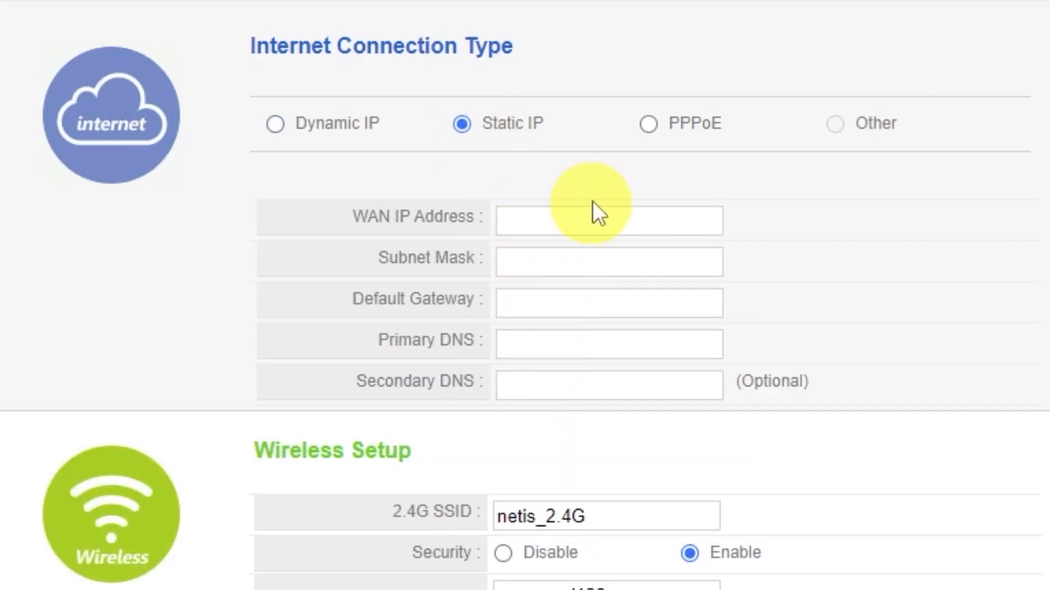
left_click(649, 126)
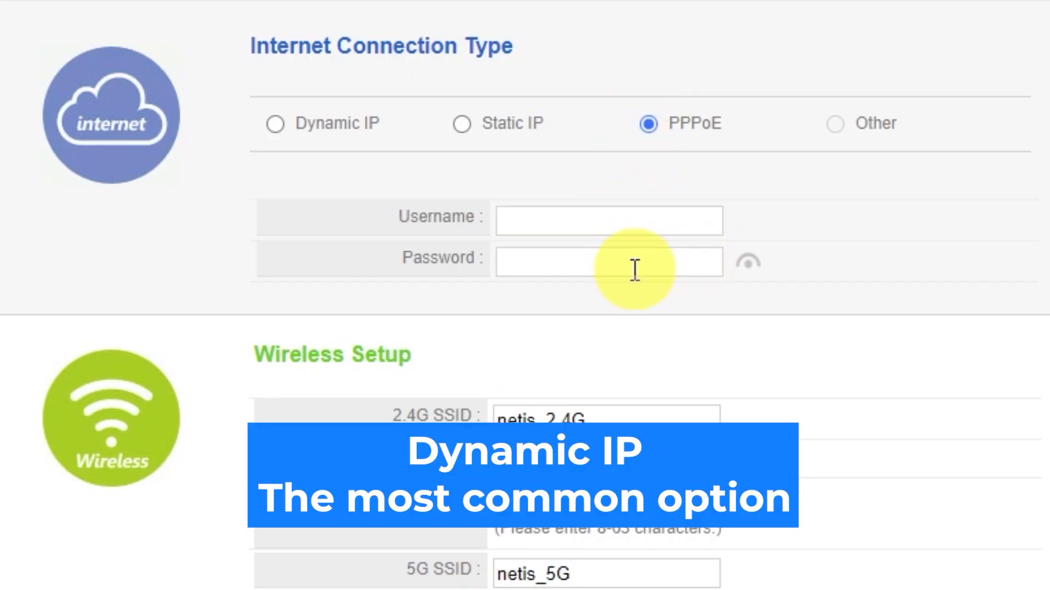
left_click(275, 125)
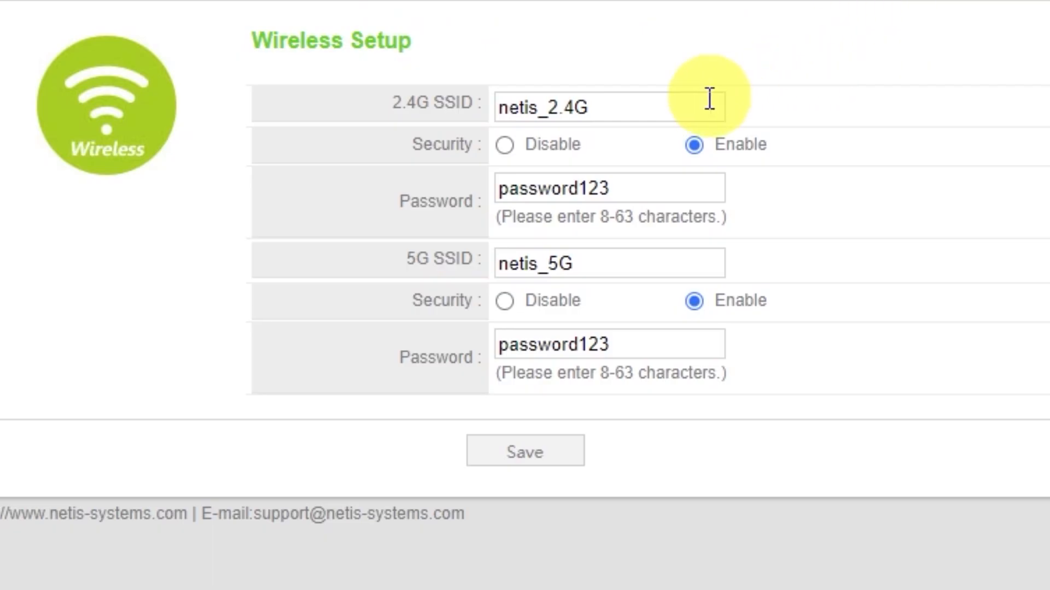
Check the netis_2.4G and netis_5G names, security and passwords, then save Quick Setup.
left_click(628, 109)
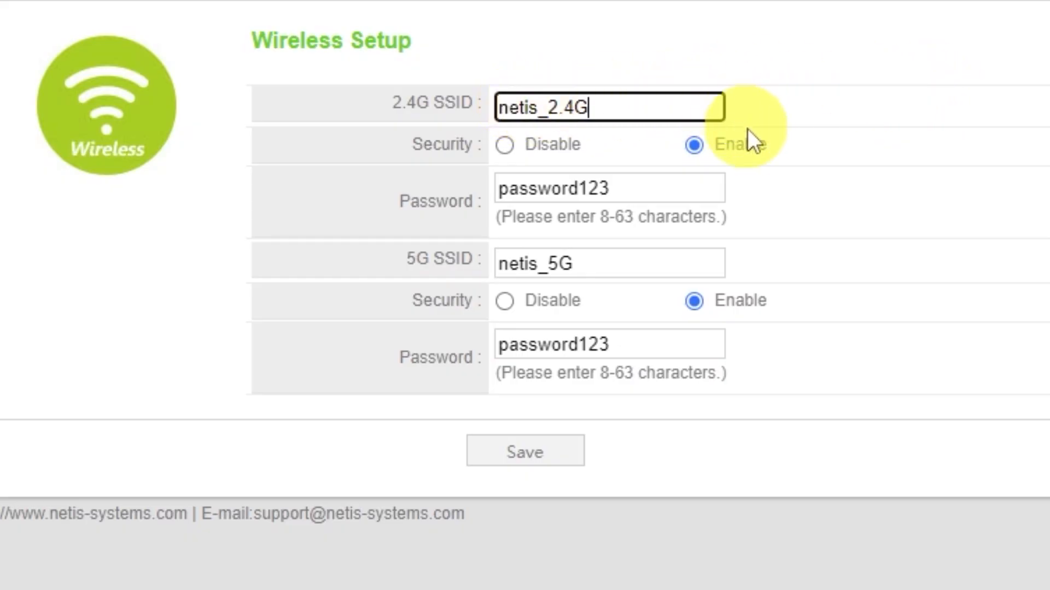
left_click(694, 145)
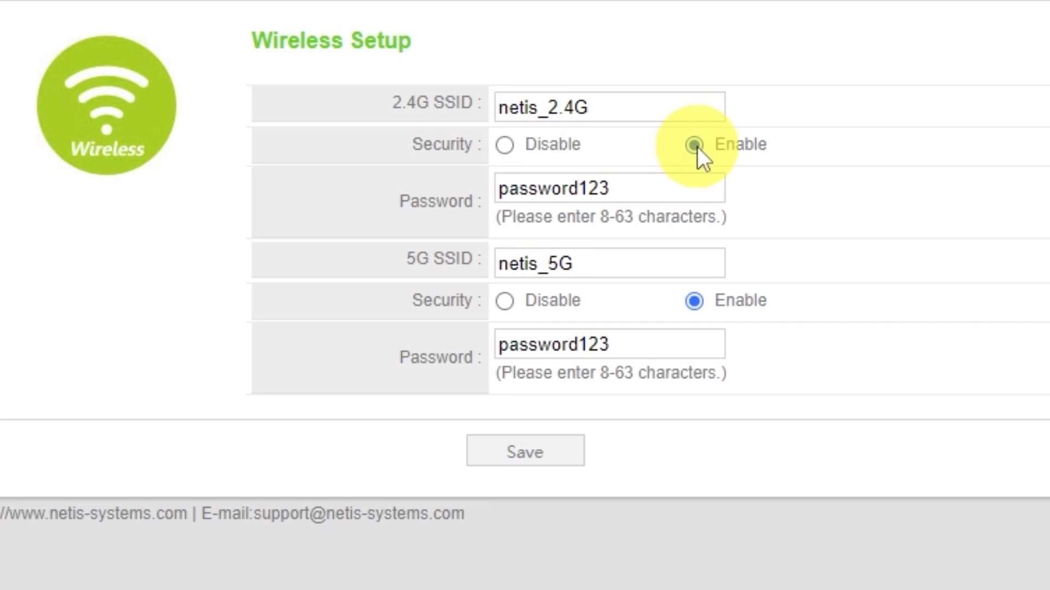
left_click(663, 187)
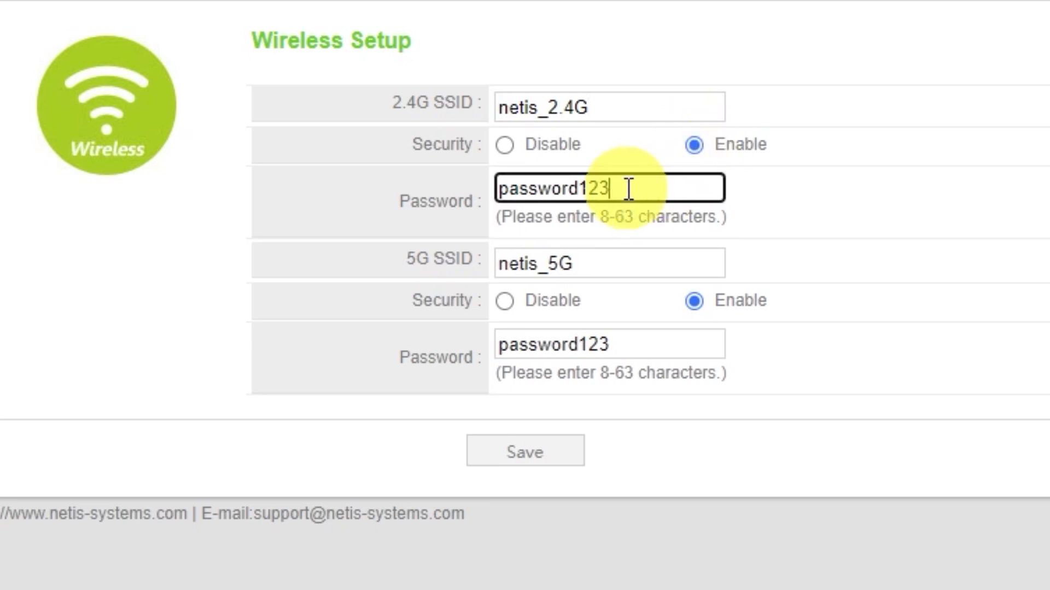
left_click(720, 186)
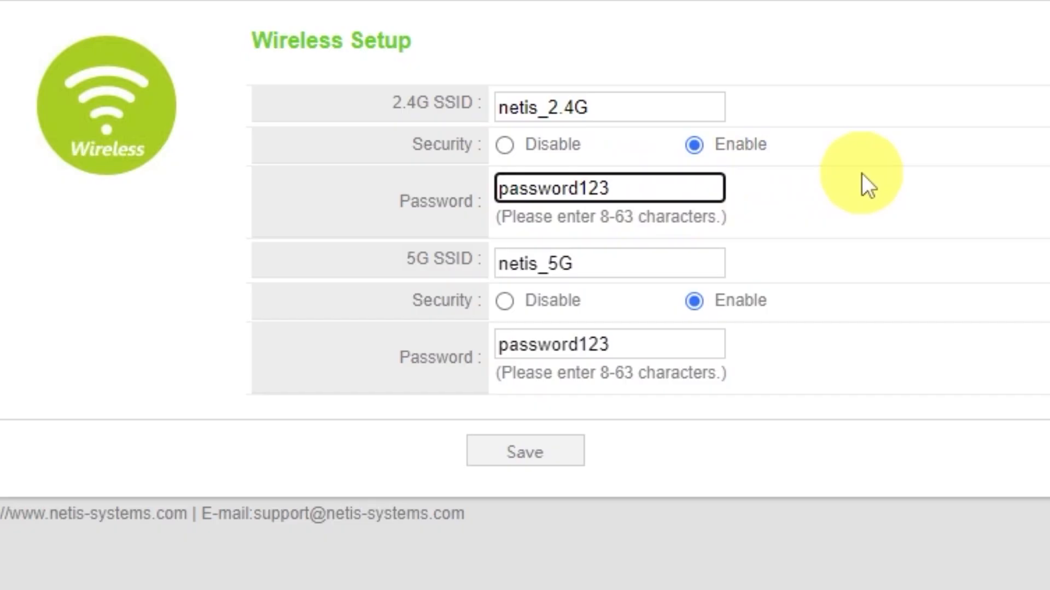
left_click(613, 266)
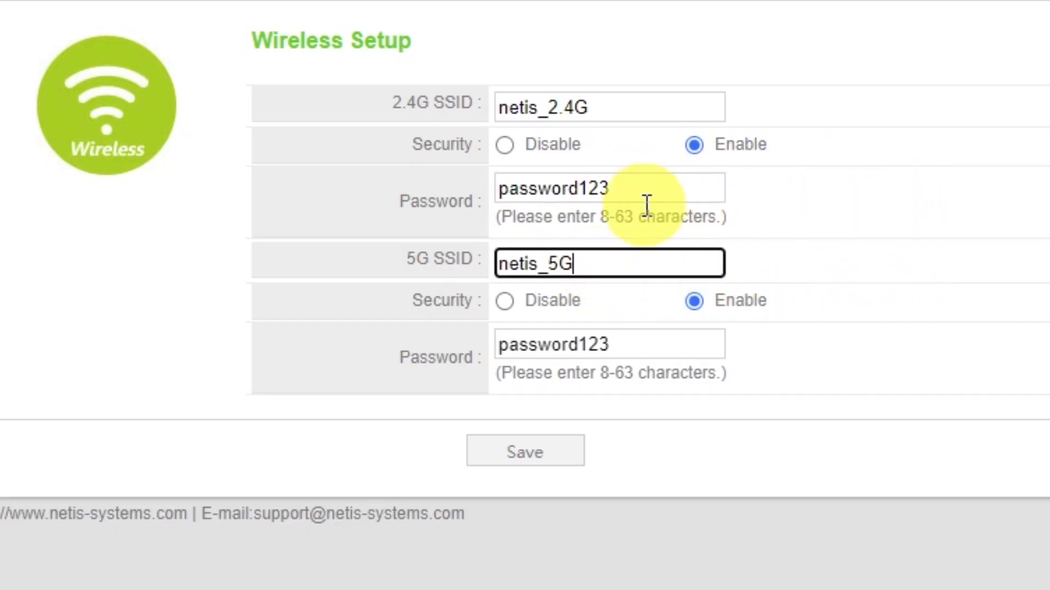
left_click(613, 343)
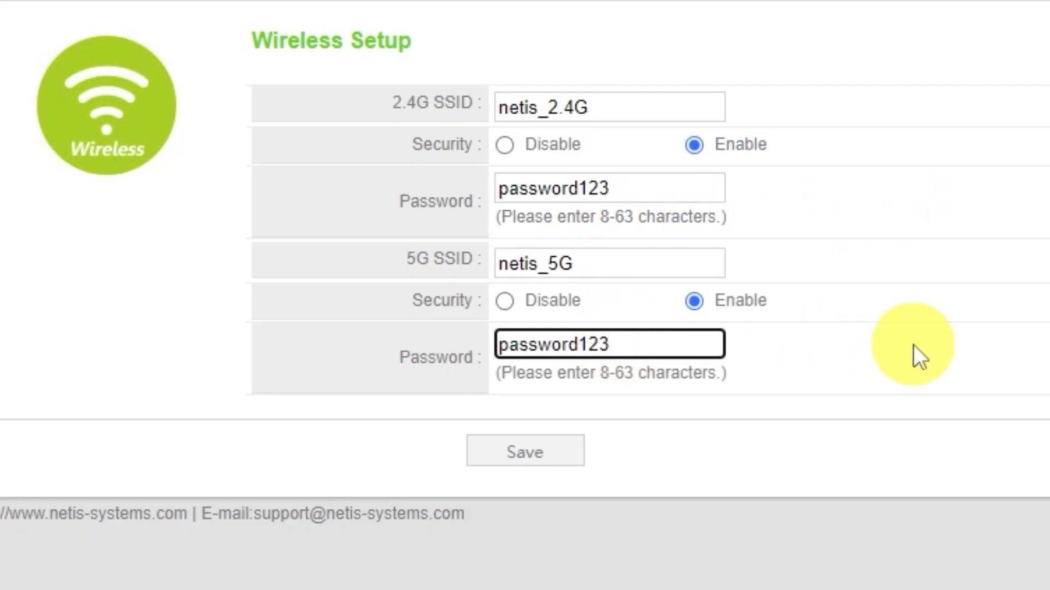
left_click(545, 456)
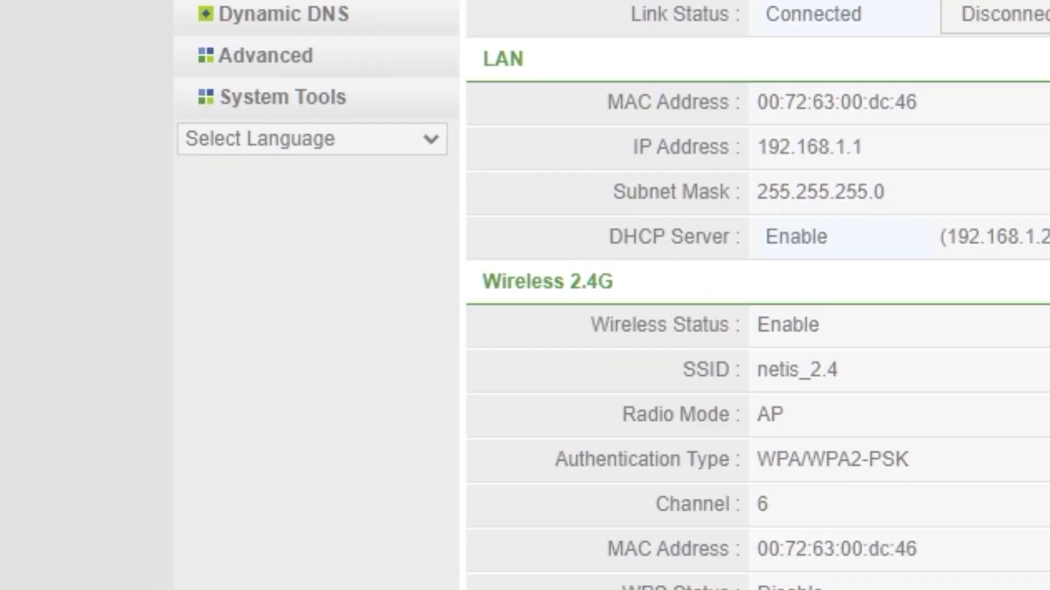
Under System Tools > Password, set a new admin username and five-character password, then save.
left_click(335, 96)
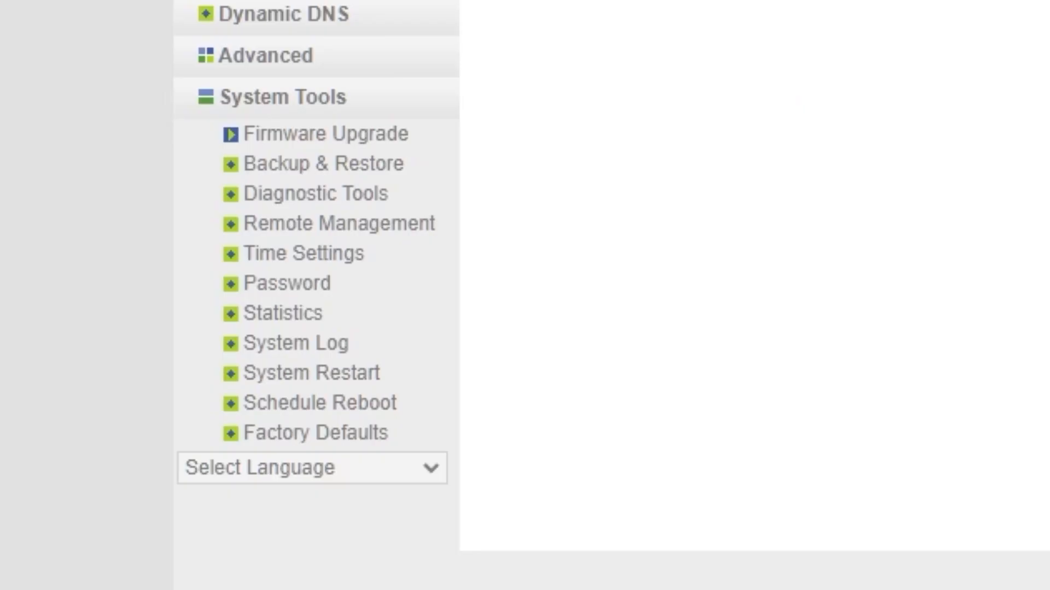
left_click(306, 288)
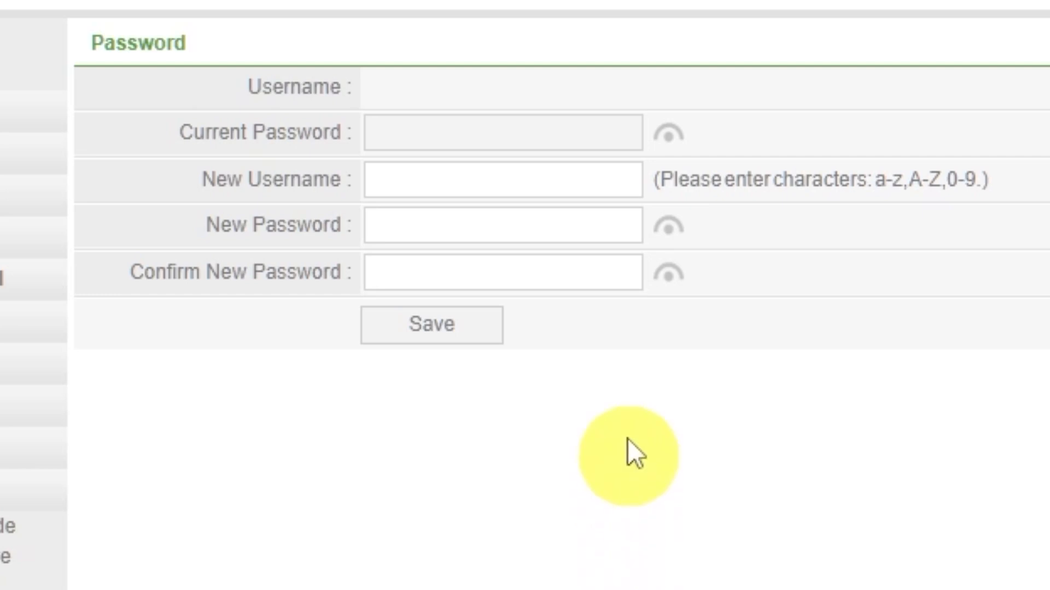
left_click(590, 179)
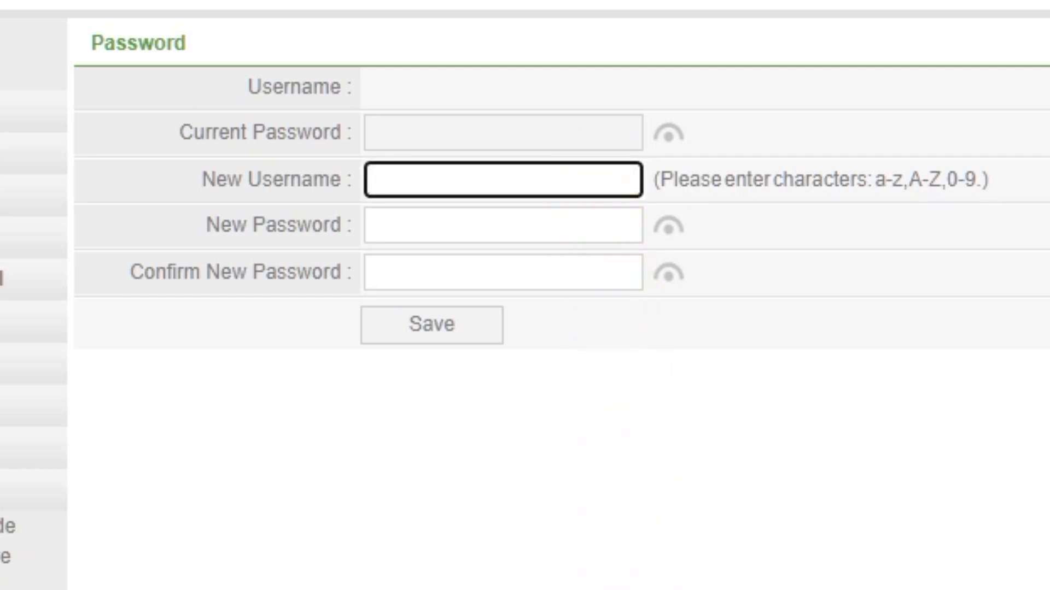
type("guest")
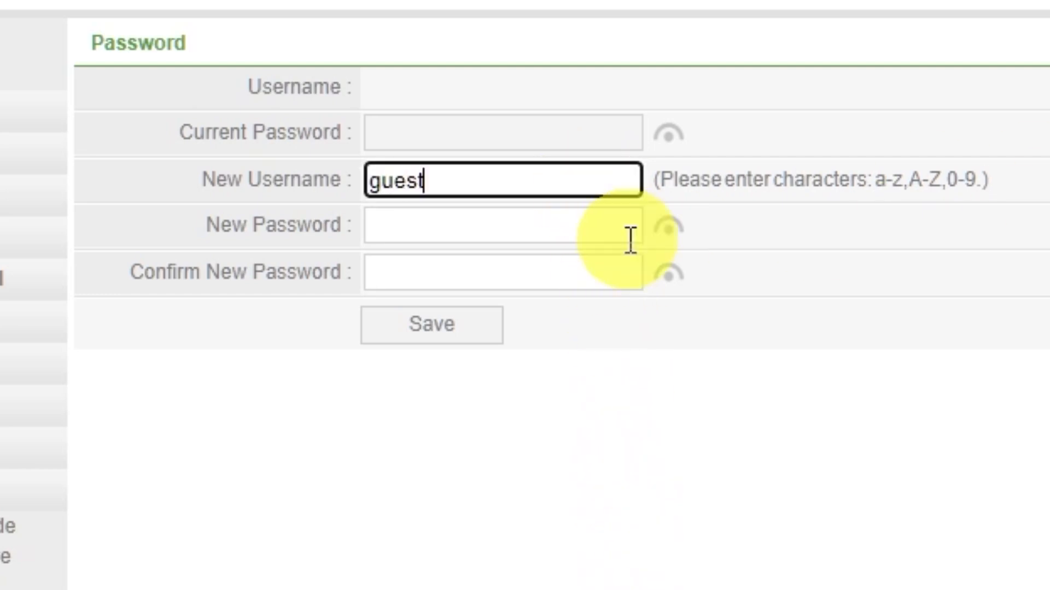
left_click(630, 238)
type("12345")
left_click(492, 270)
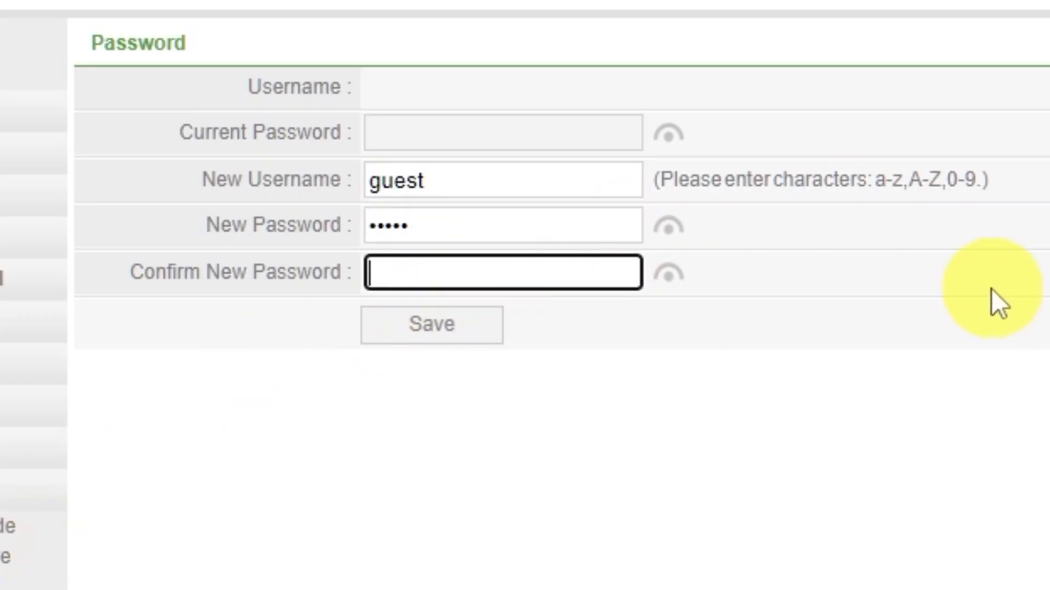
type("12345")
left_click(477, 326)
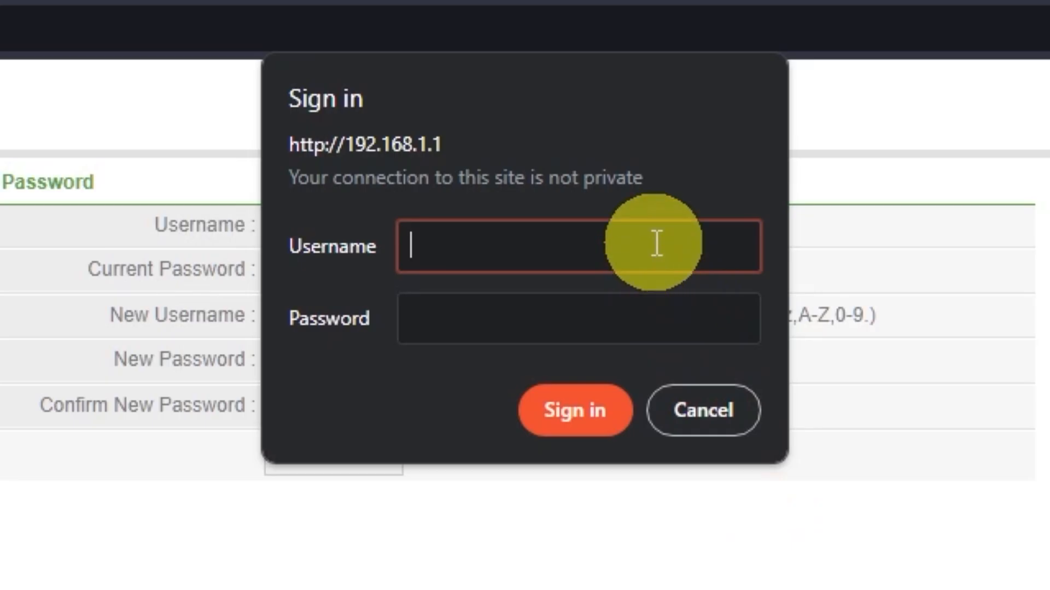
Sign in again using the new admin username and password.
type("gues")
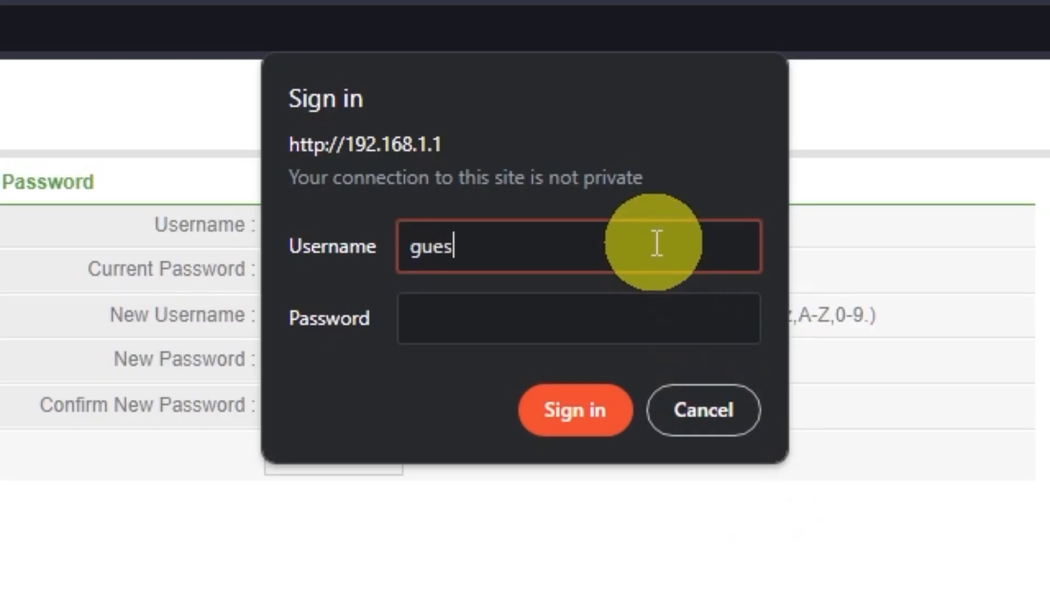
type("t")
left_click(612, 304)
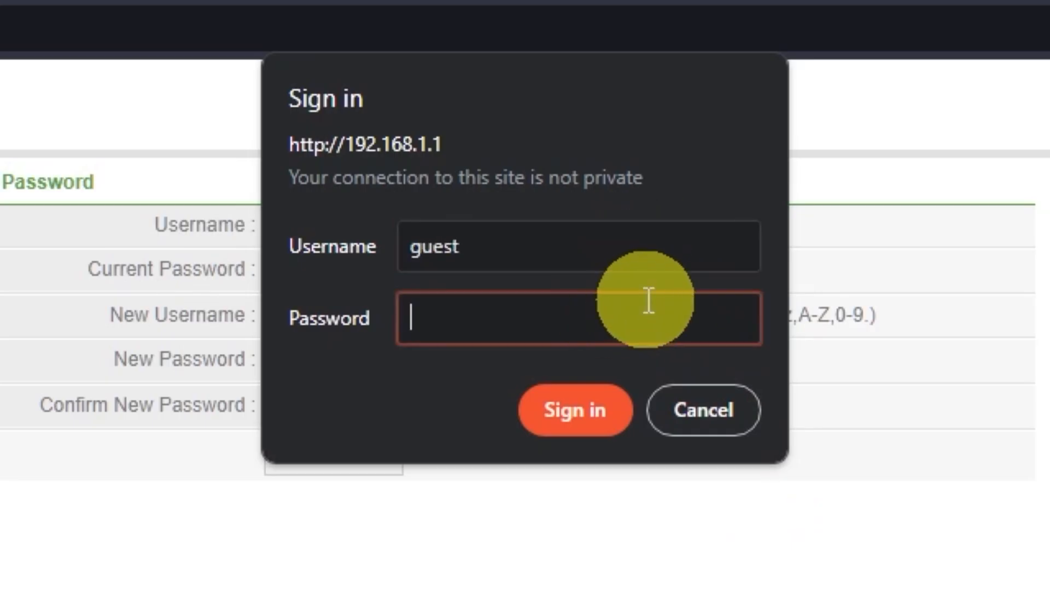
type("guest")
left_click(598, 399)
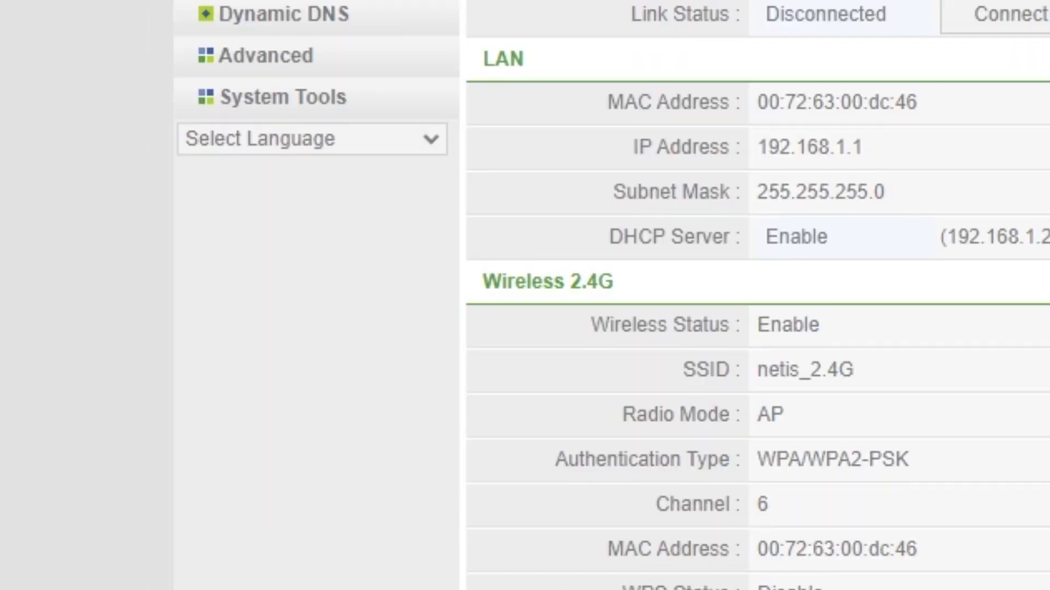
Restart the router from System Tools > System Restart and confirm with OK.
left_click(318, 98)
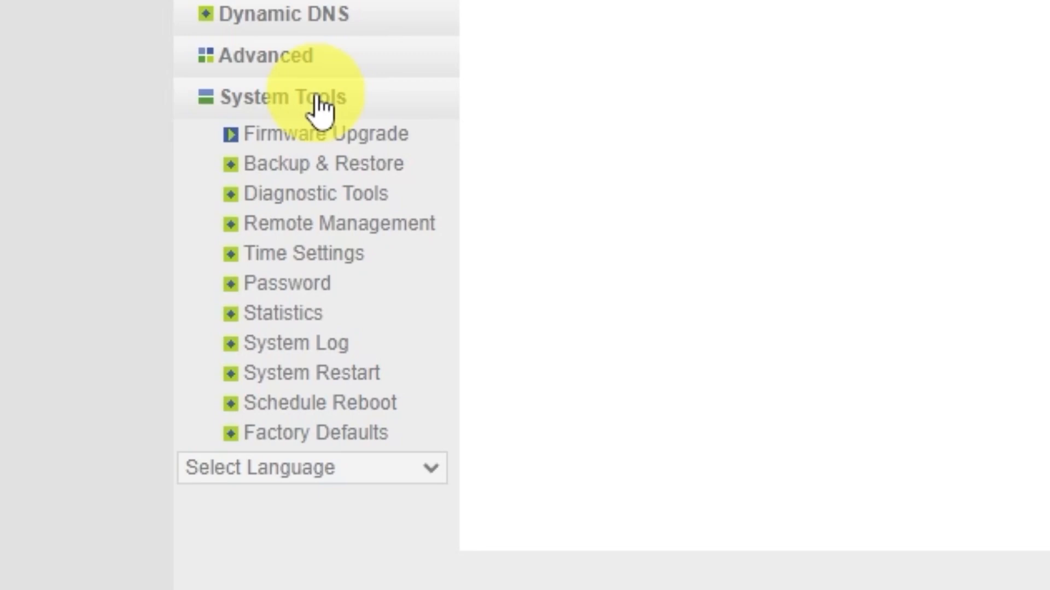
left_click(356, 378)
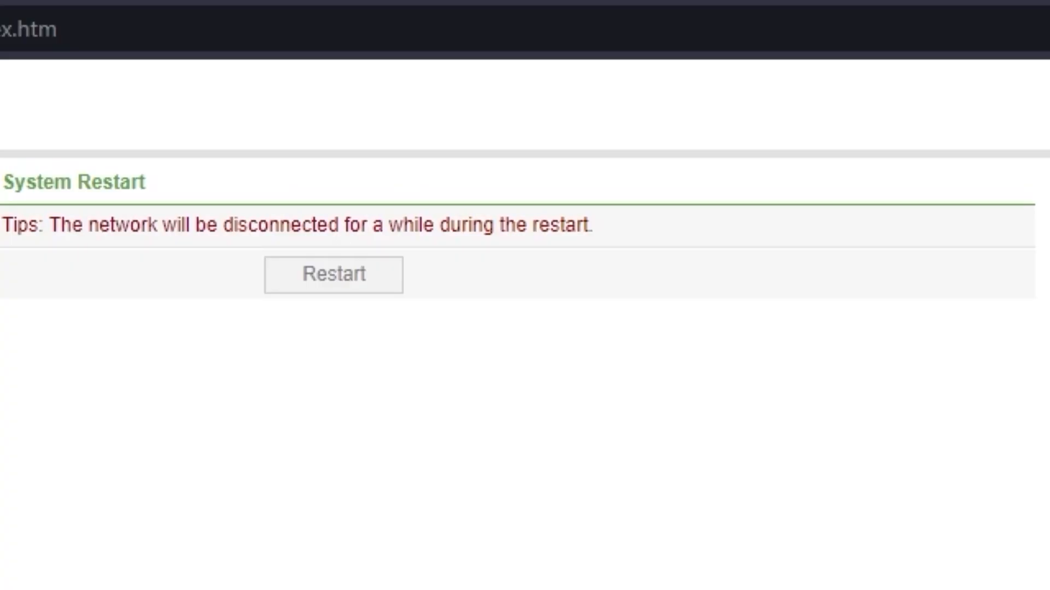
left_click(350, 276)
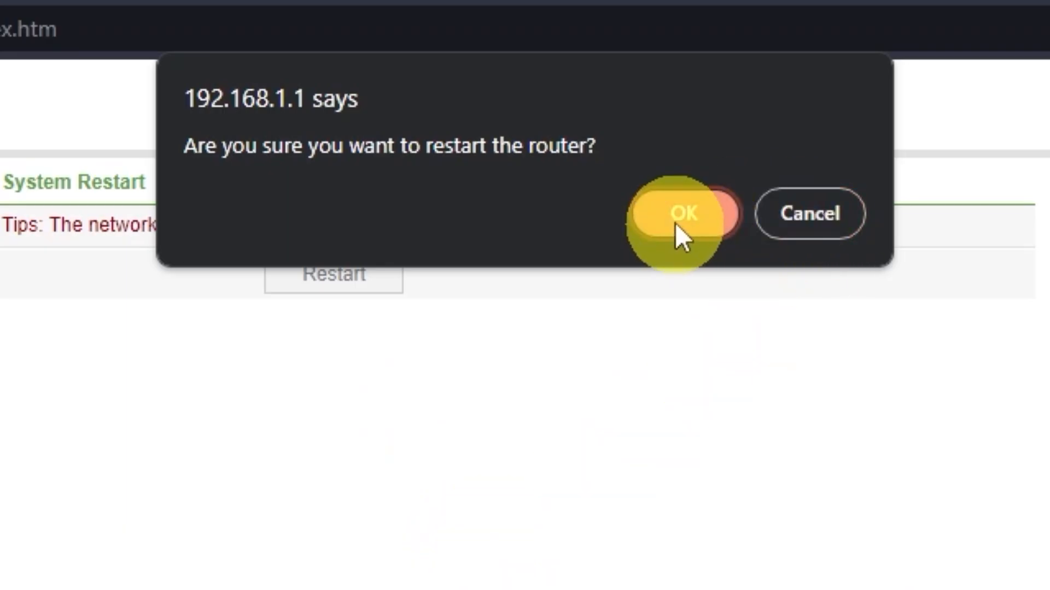
left_click(677, 223)
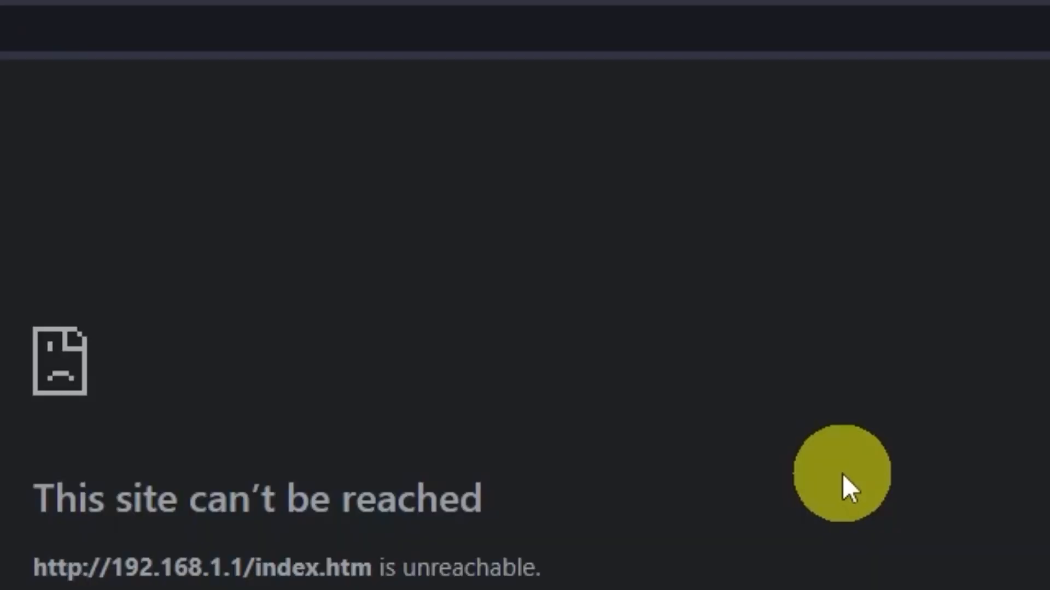
Reload the admin page once the router is back up.
left_click(317, 359)
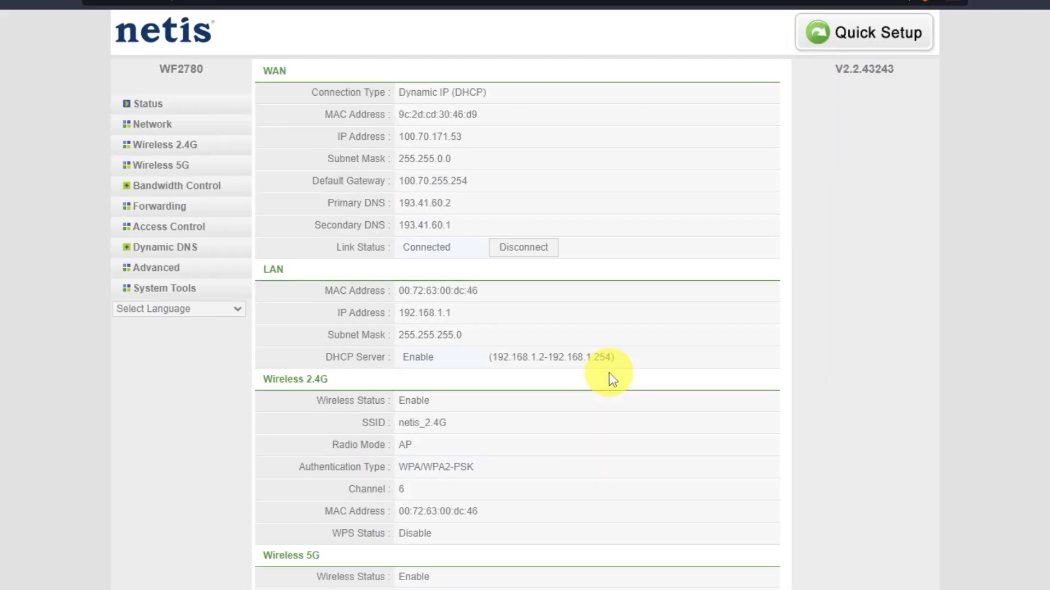
Search for 'dfdfdfdf' in a new Edge tab to test the internet connection.
key("super+t")
left_click(239, 48)
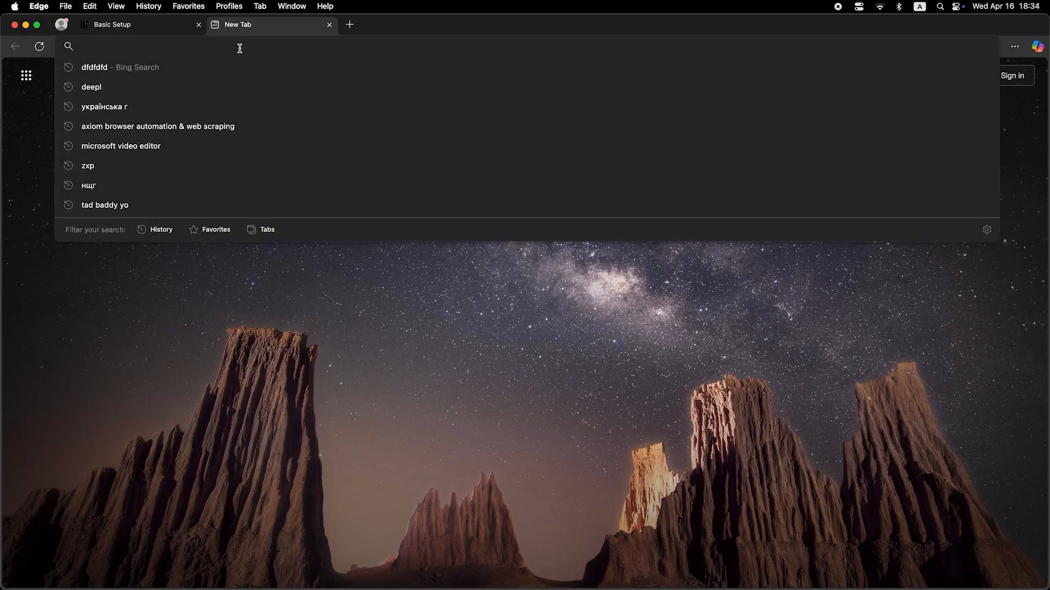
type("dfdfdfdf")
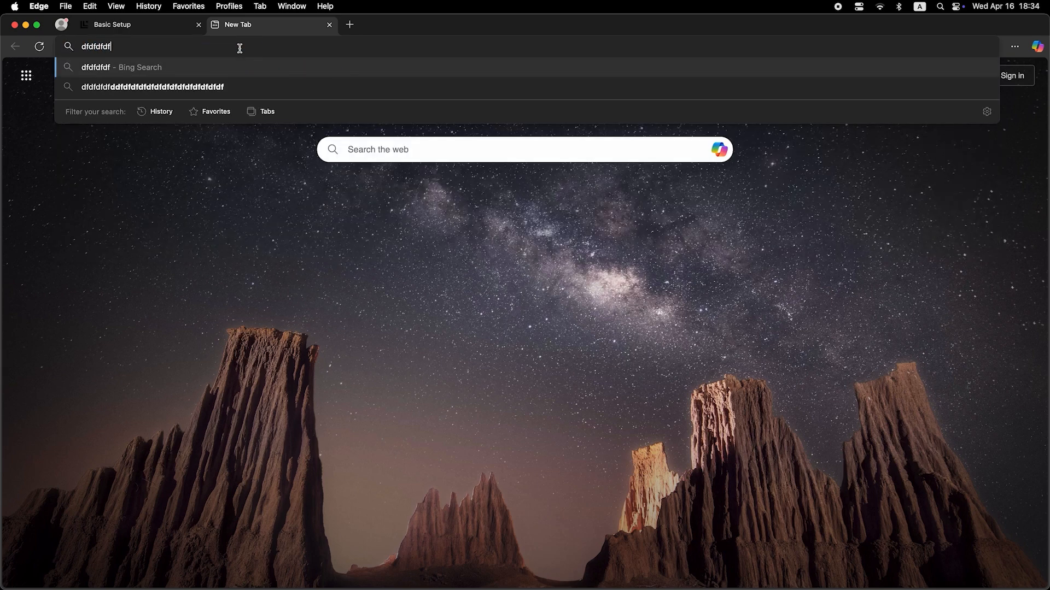
key("Return")
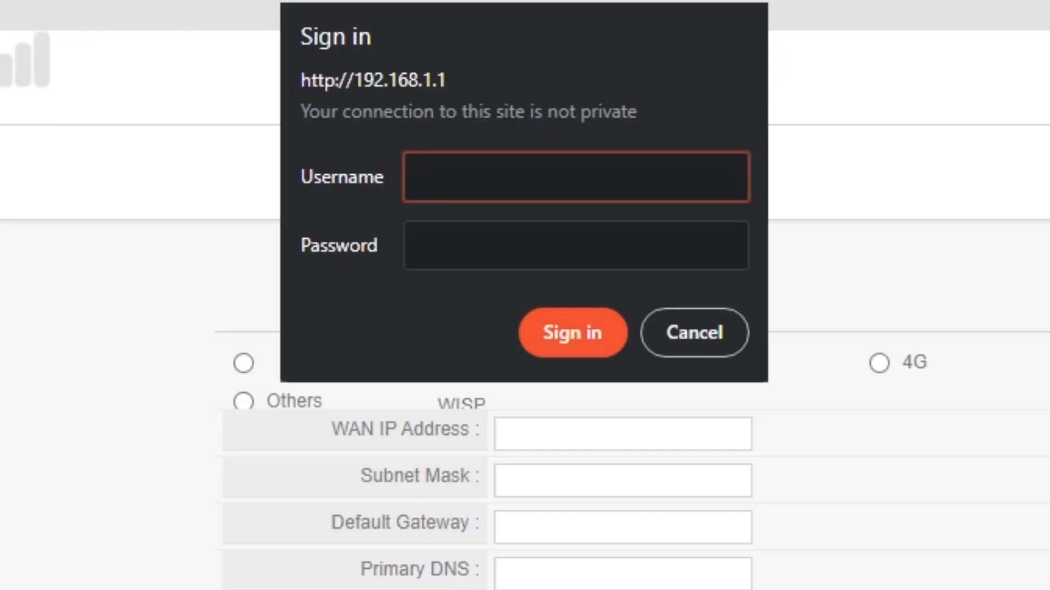
Enter the new admin username and password in the Sign in dialog and sign in.
type("guest")
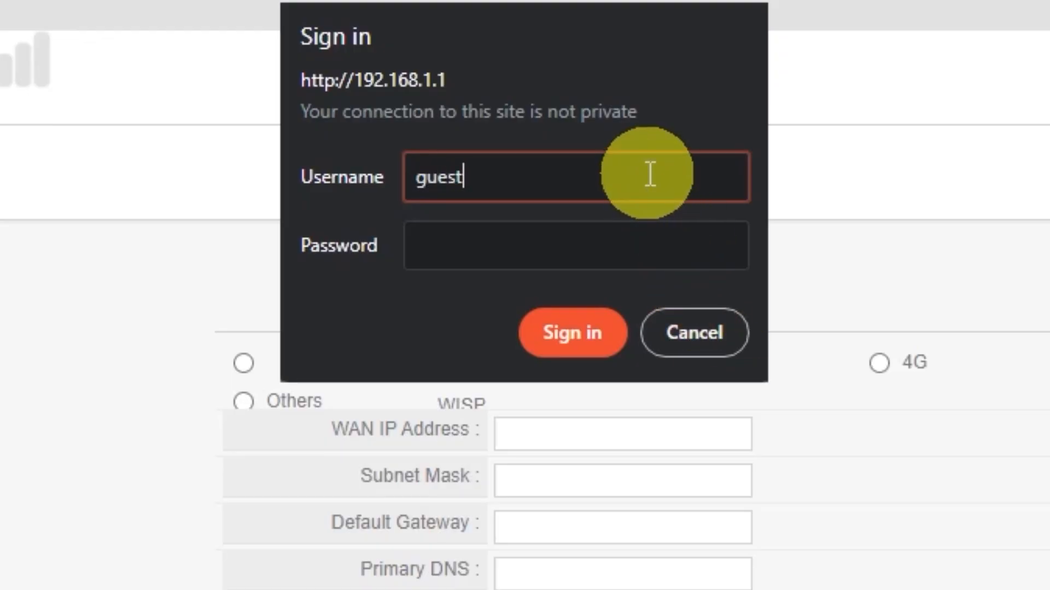
left_click(642, 228)
type("guest")
left_click(597, 332)
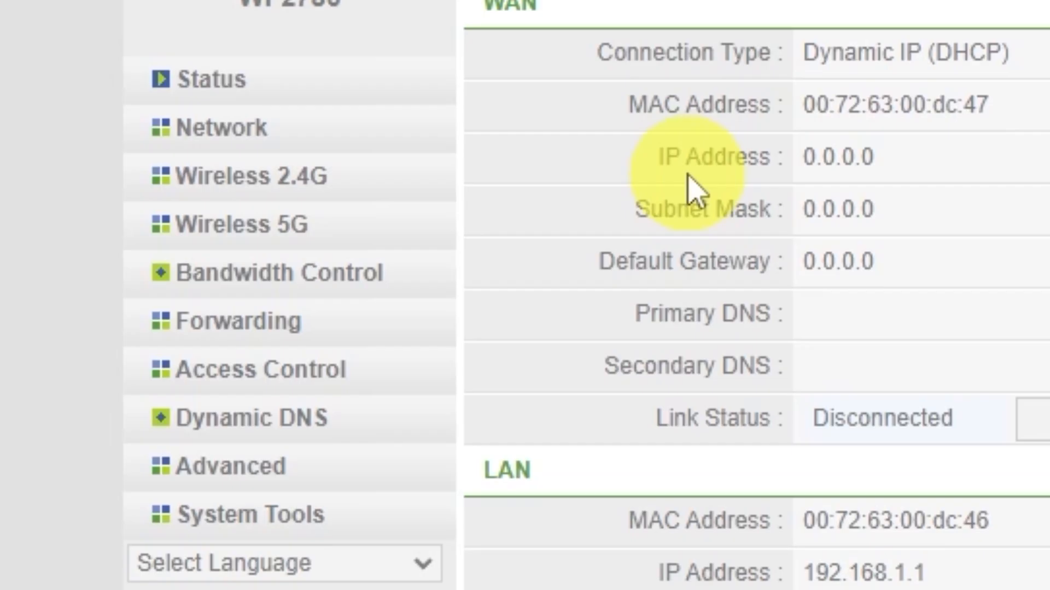
left_click(232, 139)
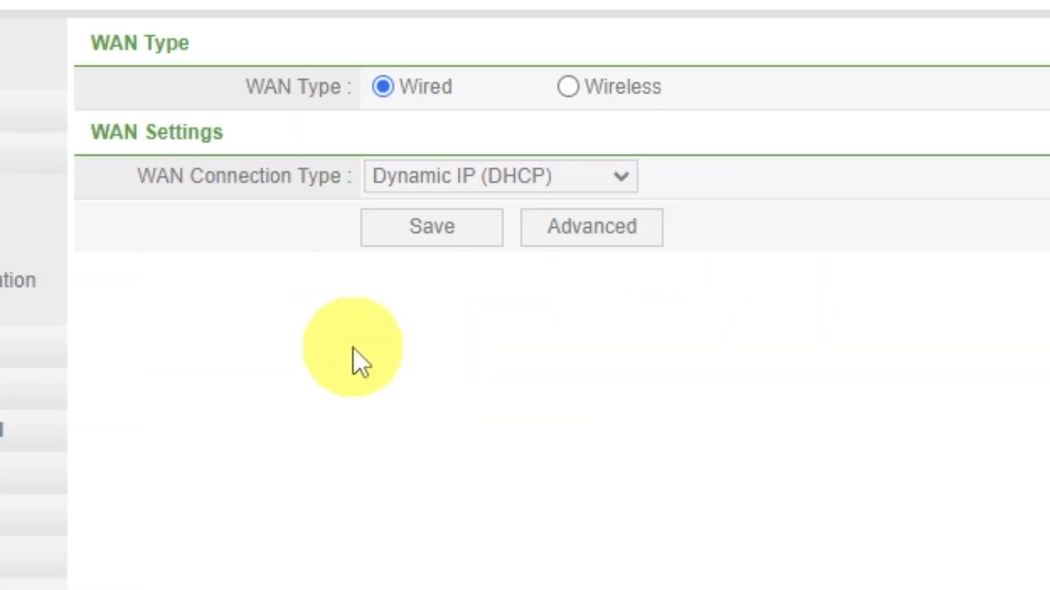
left_click(575, 227)
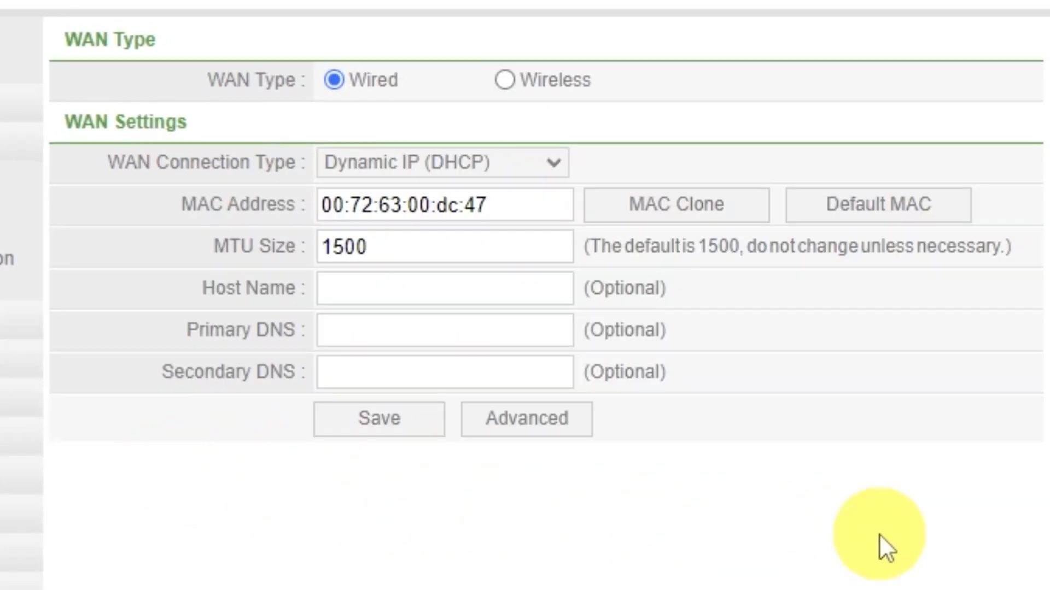
left_click(707, 220)
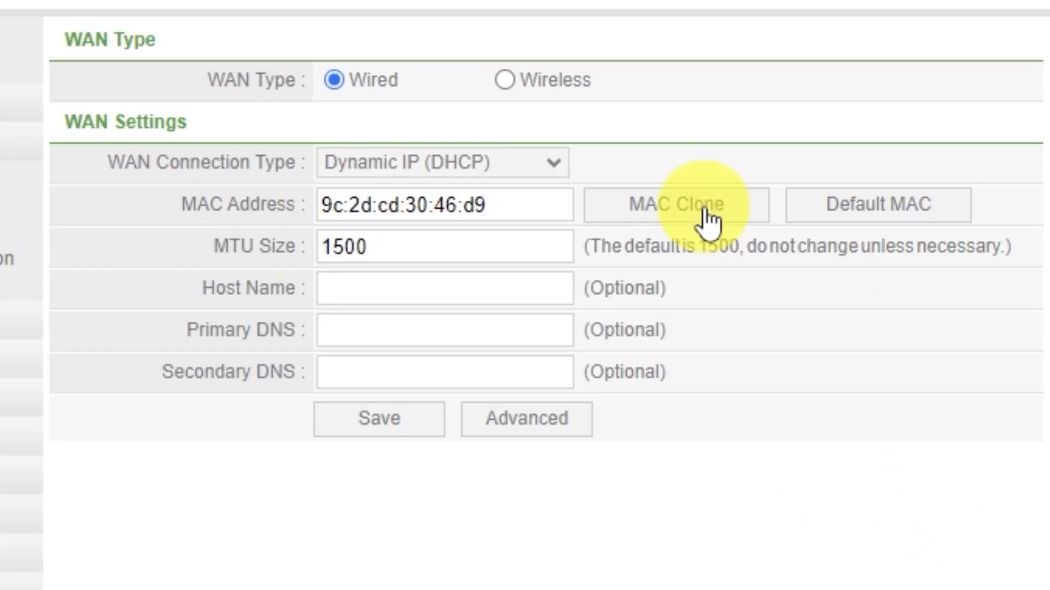
left_click(396, 429)
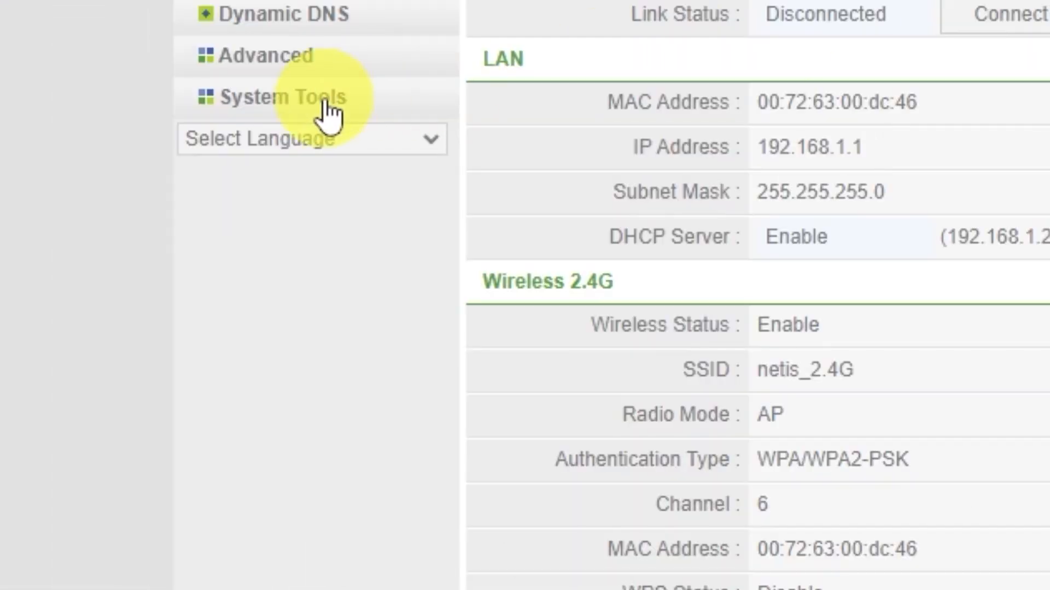
Restart the router from System Tools and confirm the restart.
left_click(181, 288)
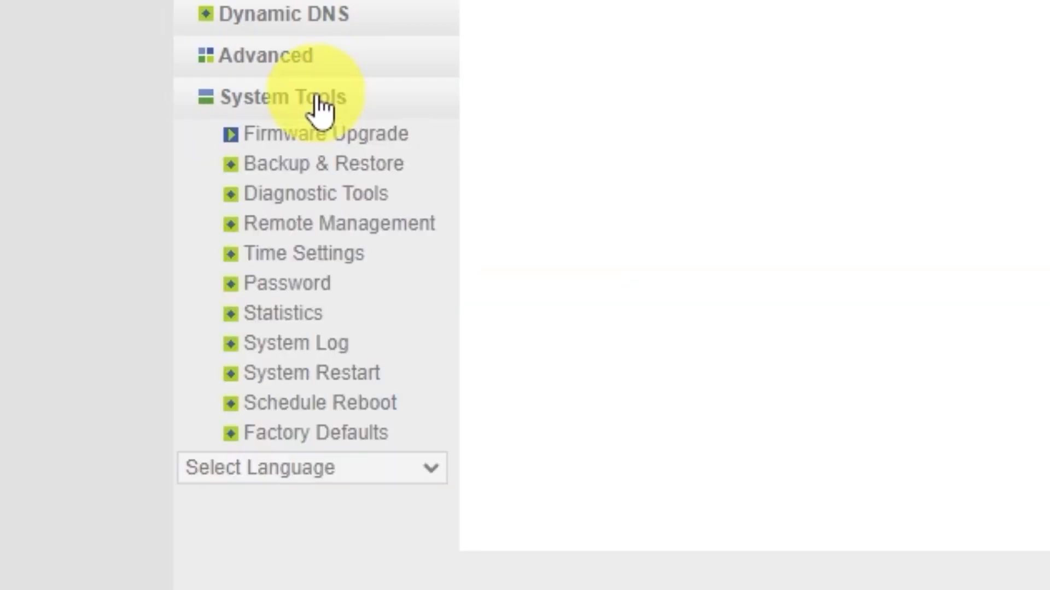
left_click(353, 373)
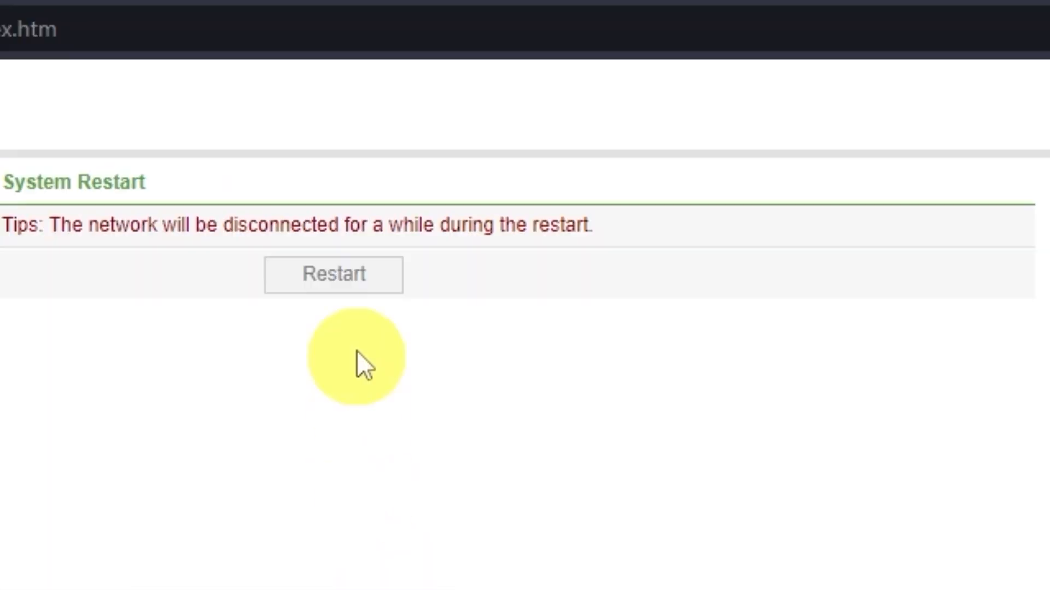
left_click(355, 290)
left_click(716, 219)
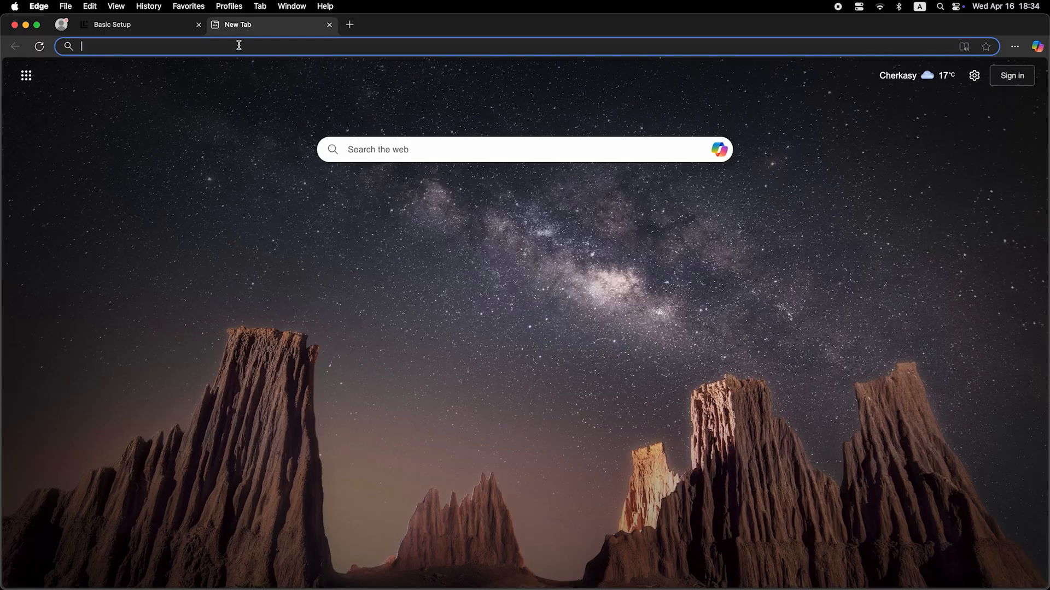
Run a test web search for 'dfdfdfdf' in Edge to verify internet access.
left_click(239, 48)
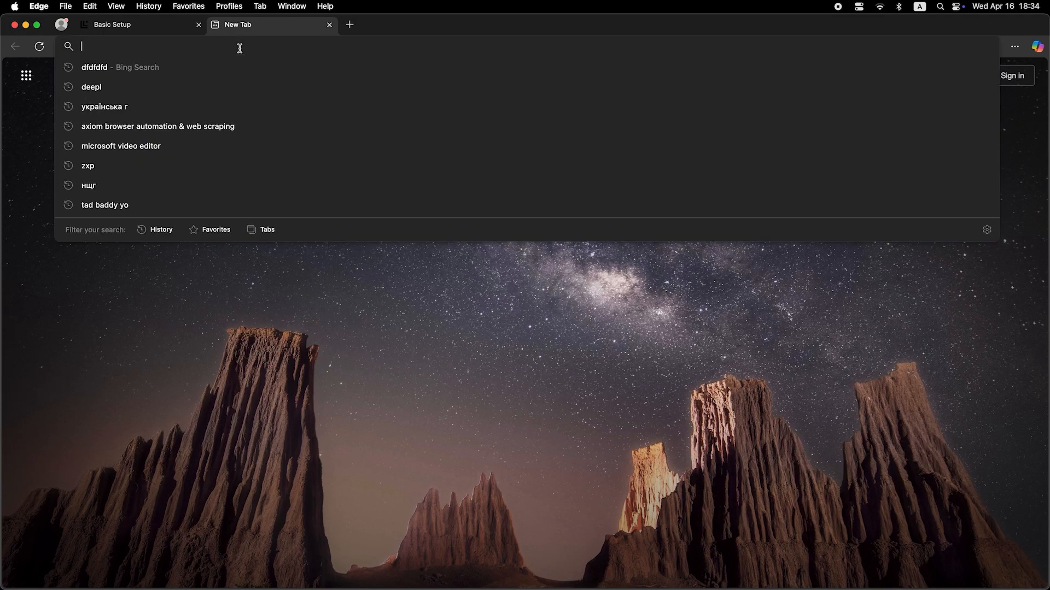
type("dfdfdfdf")
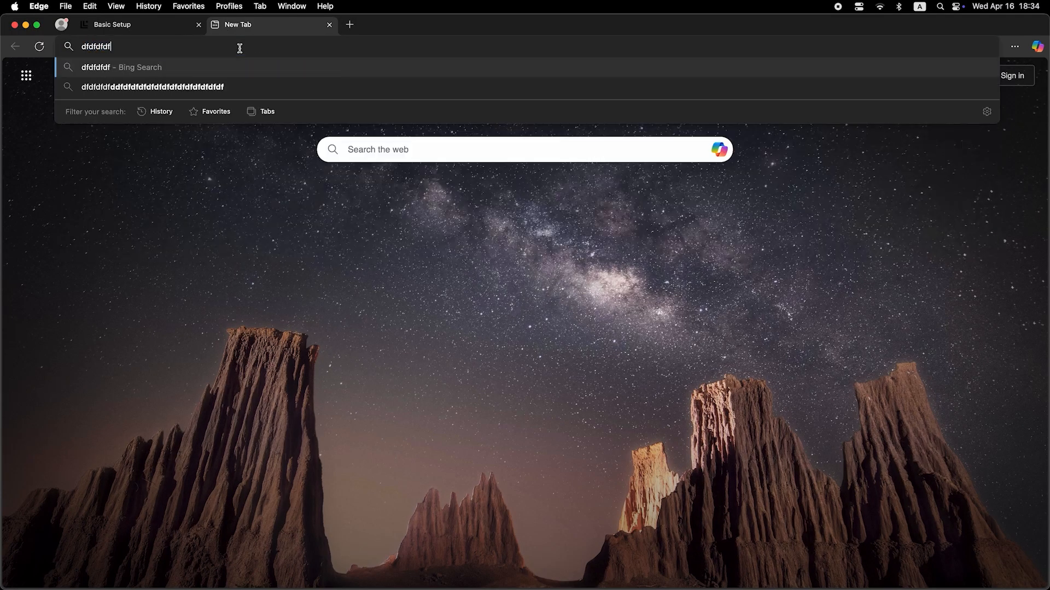
key("Return")
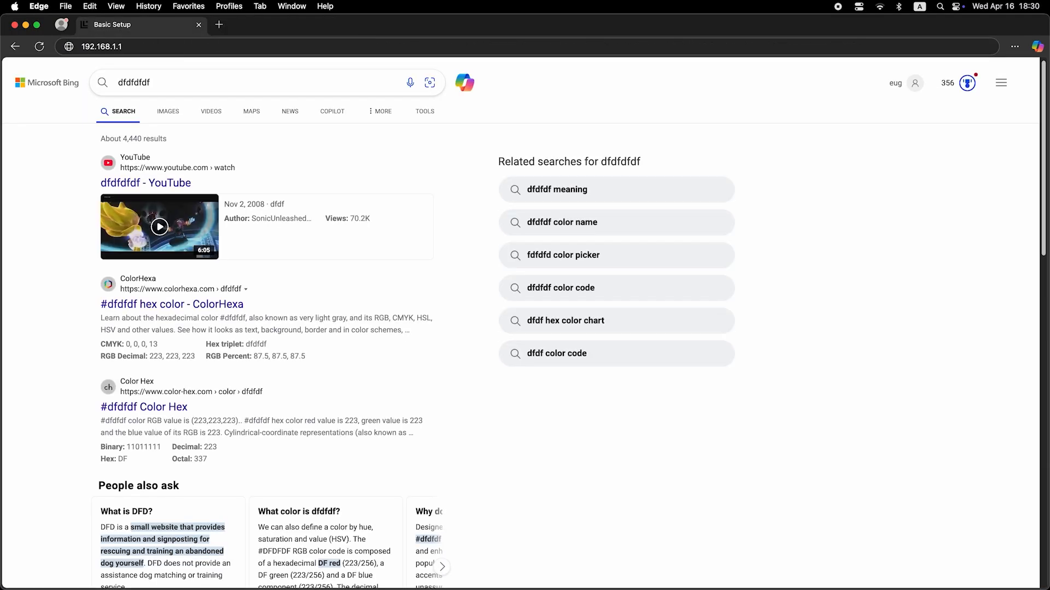